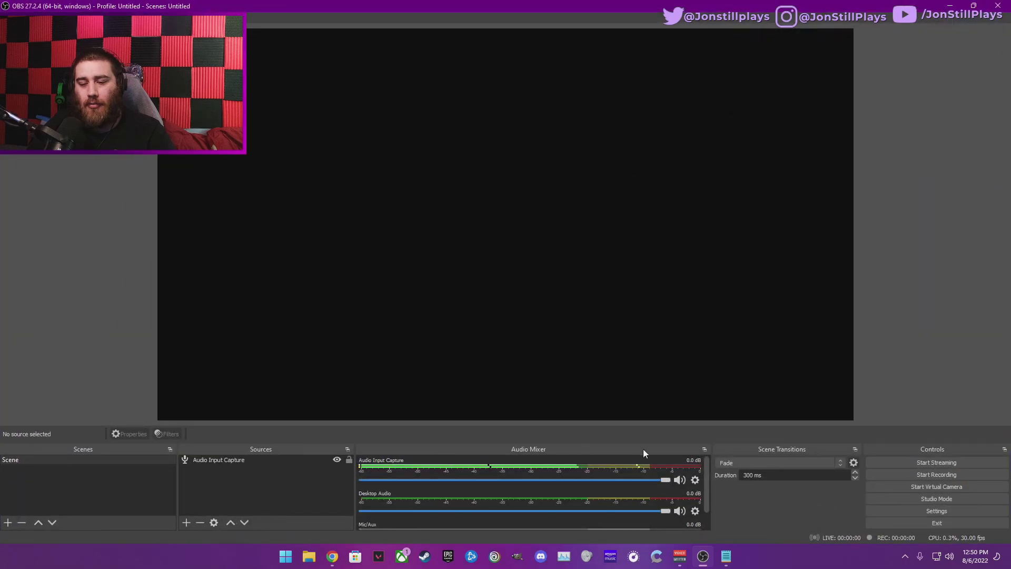
Step: Add a Gain filter to the Audio Input Capture source and set its gain to -2.00 dB
click(224, 463)
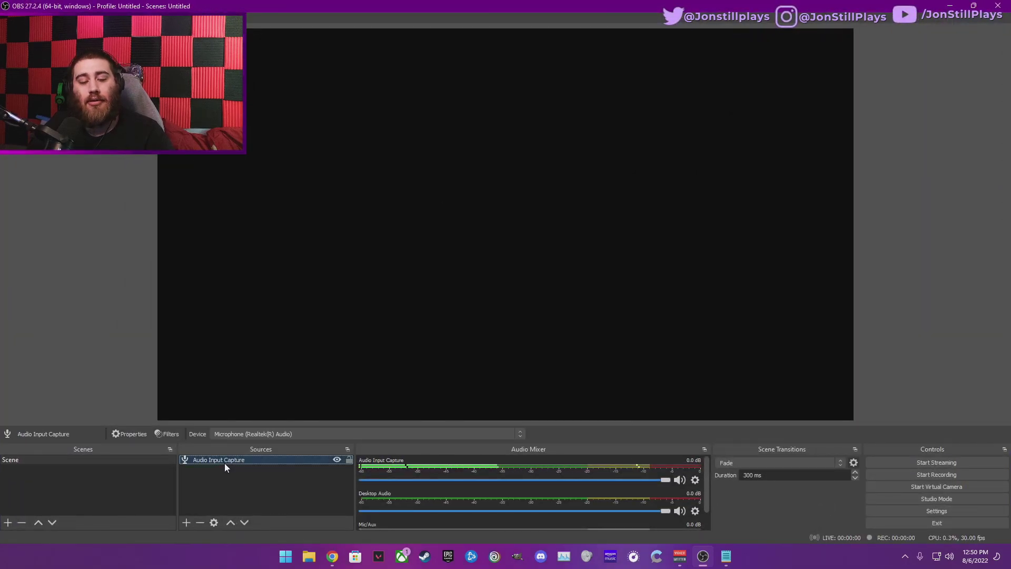
right_click(302, 461)
click(324, 447)
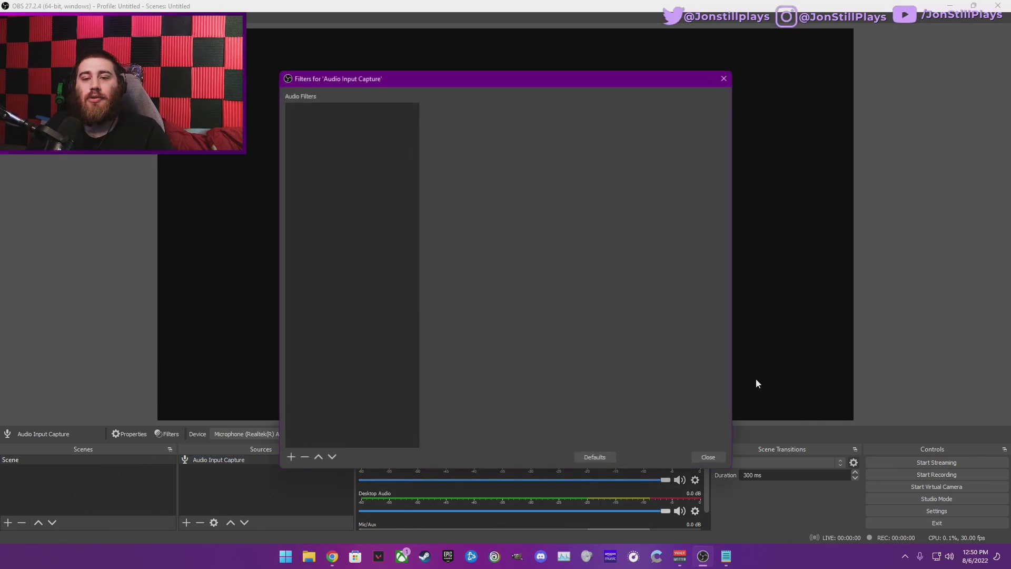
drag(600, 74, 721, 62)
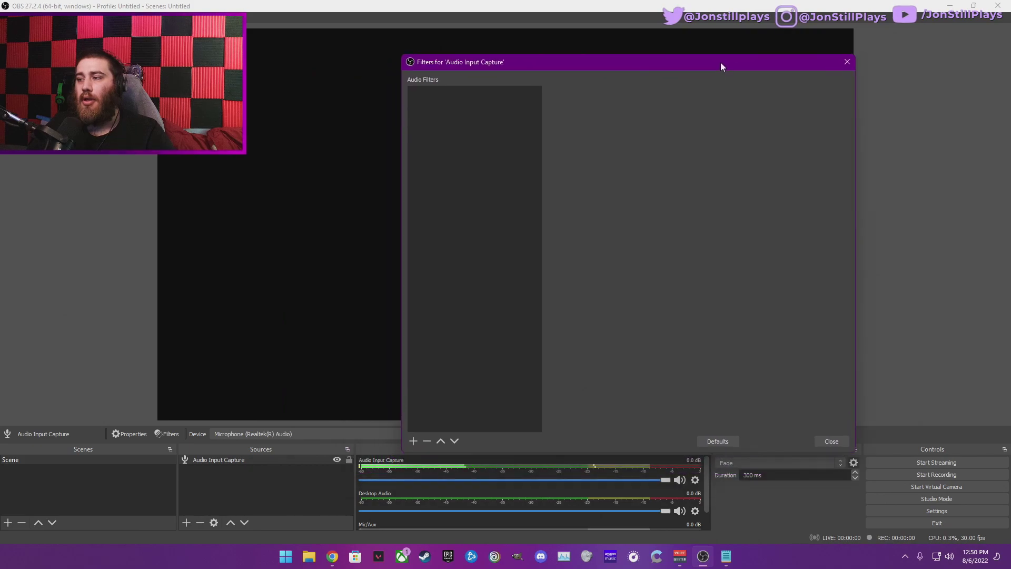
click(413, 442)
click(454, 470)
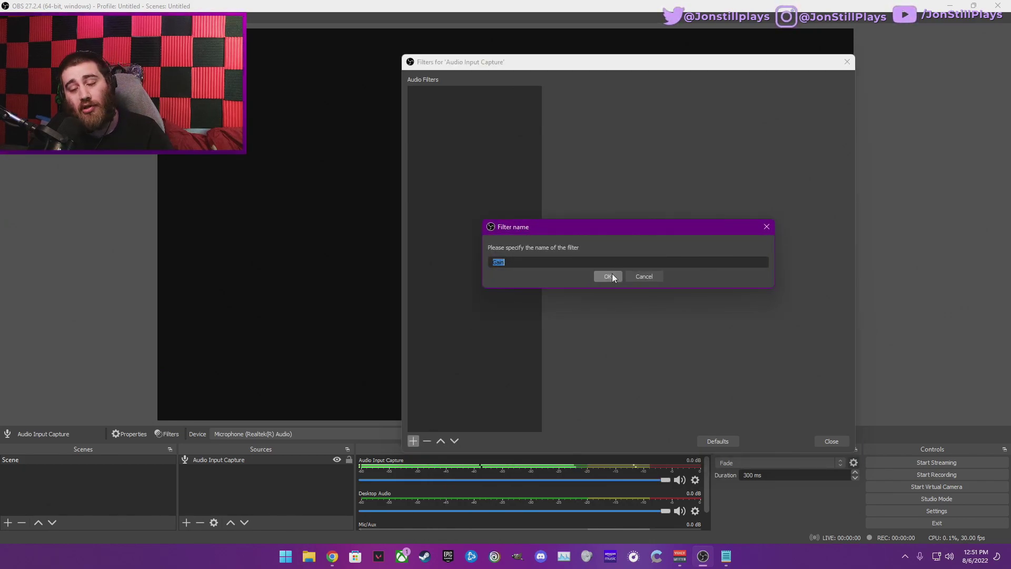
click(611, 274)
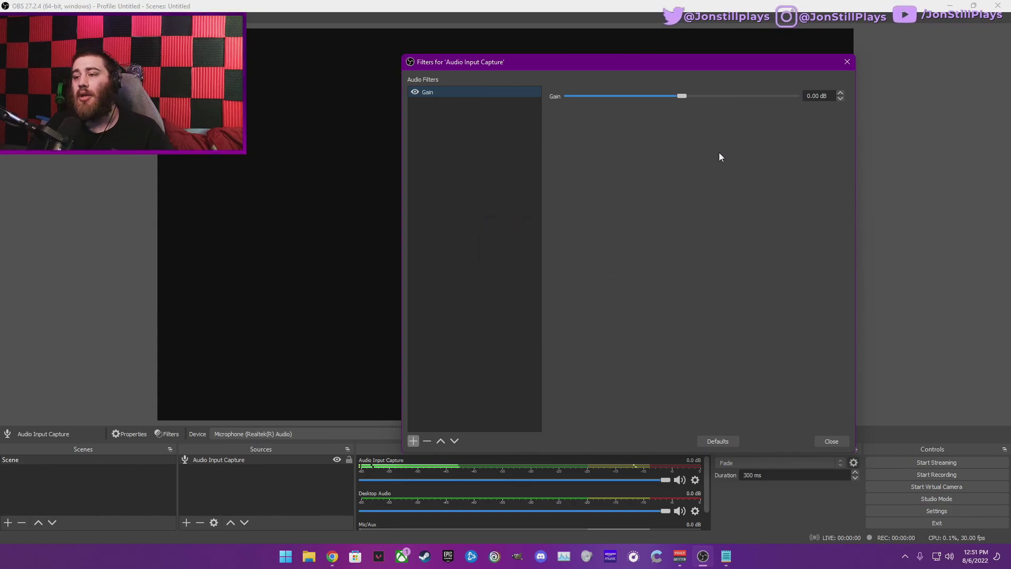
drag(681, 96, 672, 97)
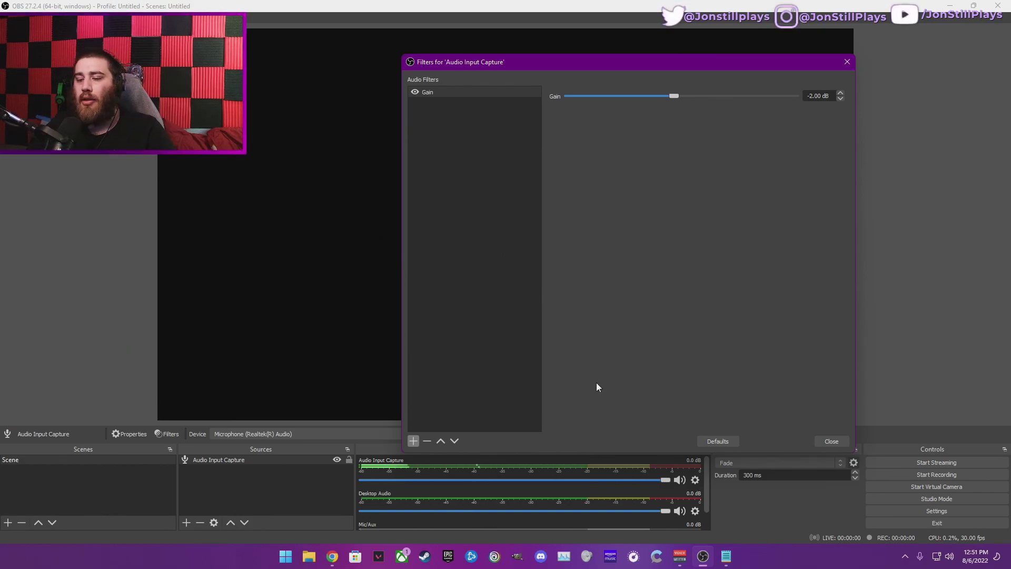
Step: Add a VST 2.x Plug-in filter, choose Marvel GEQ as the plug-in and open its interface
click(411, 443)
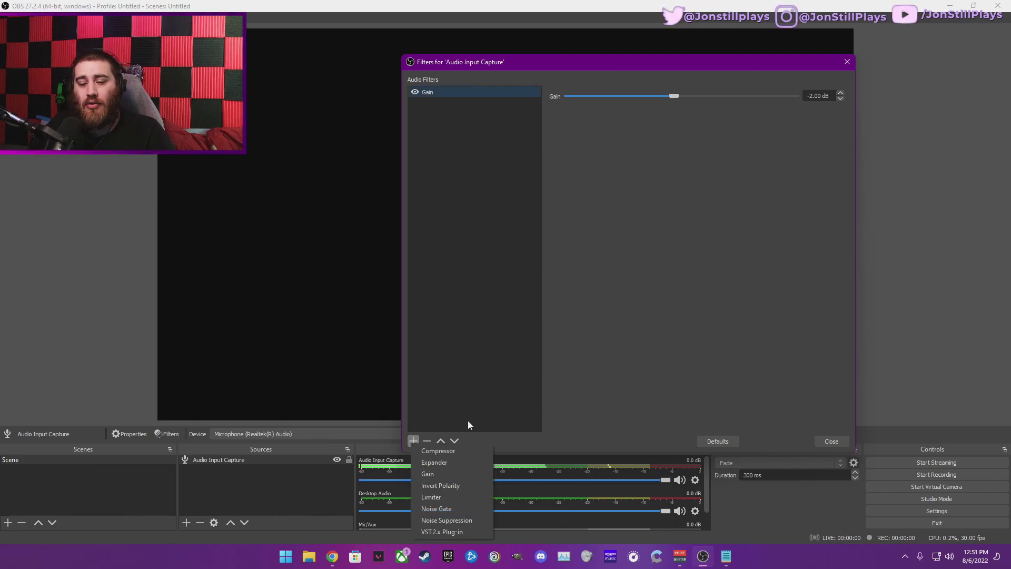
click(458, 527)
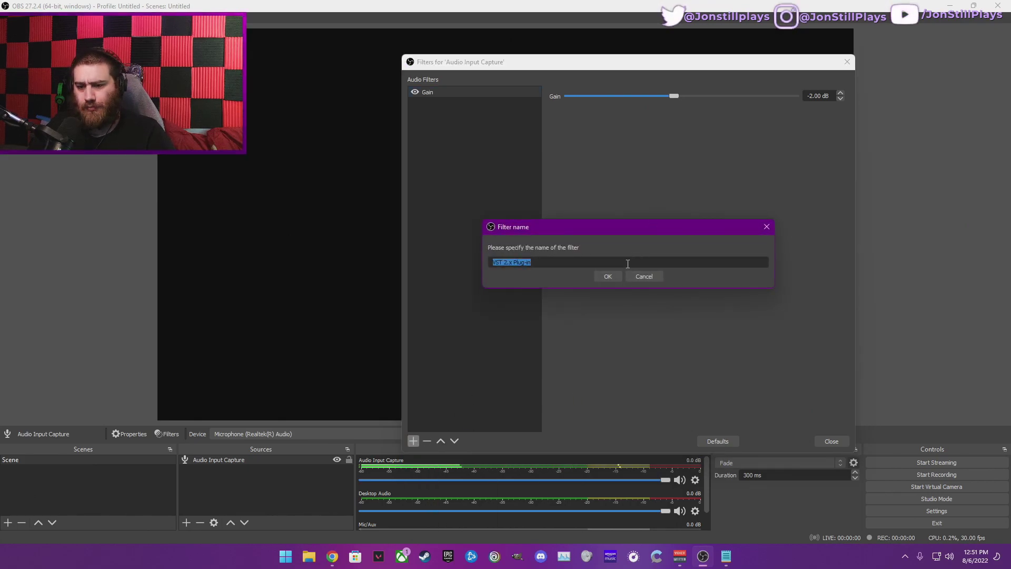
click(611, 277)
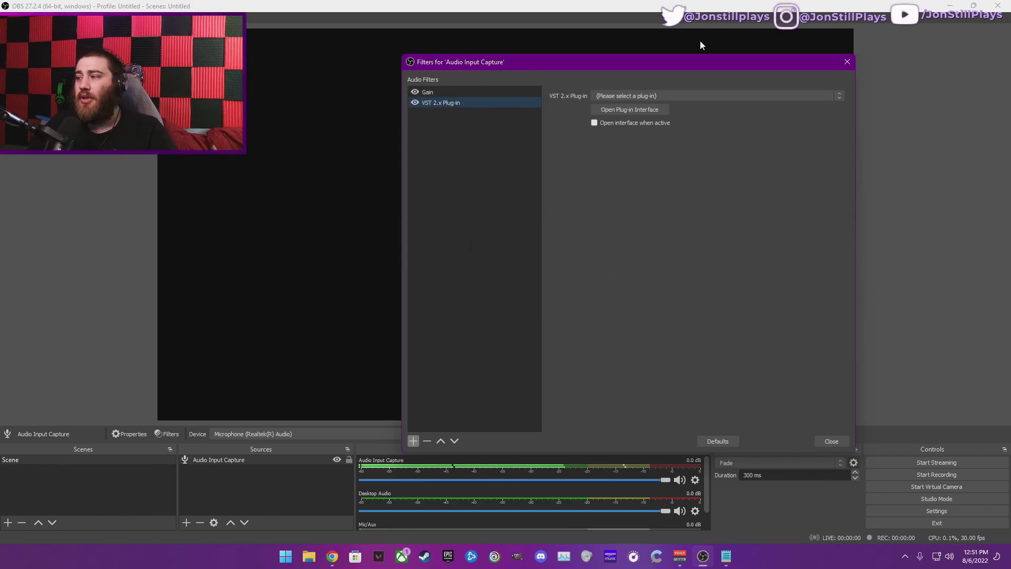
drag(1010, 21, 586, 0)
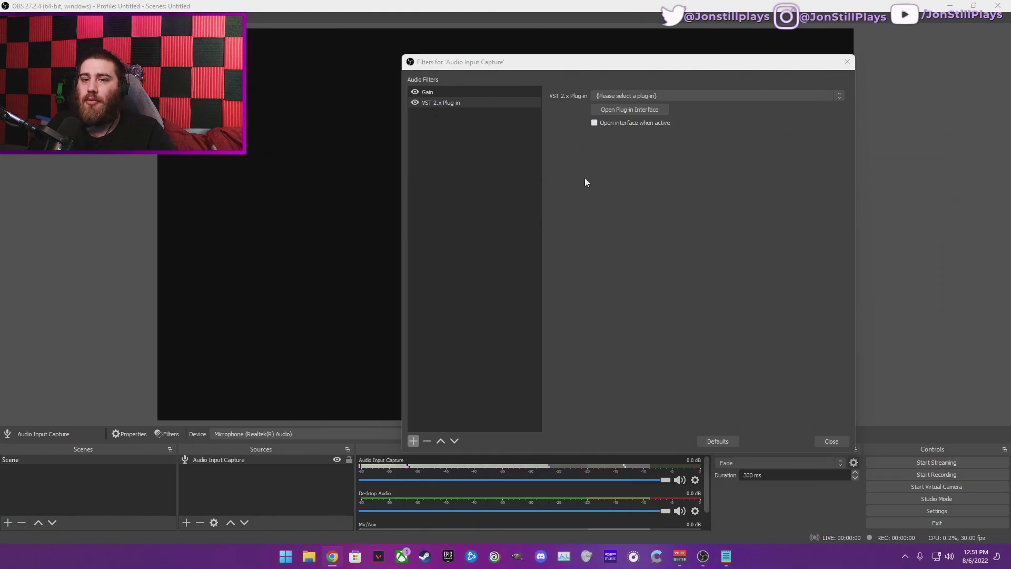
click(618, 96)
click(618, 112)
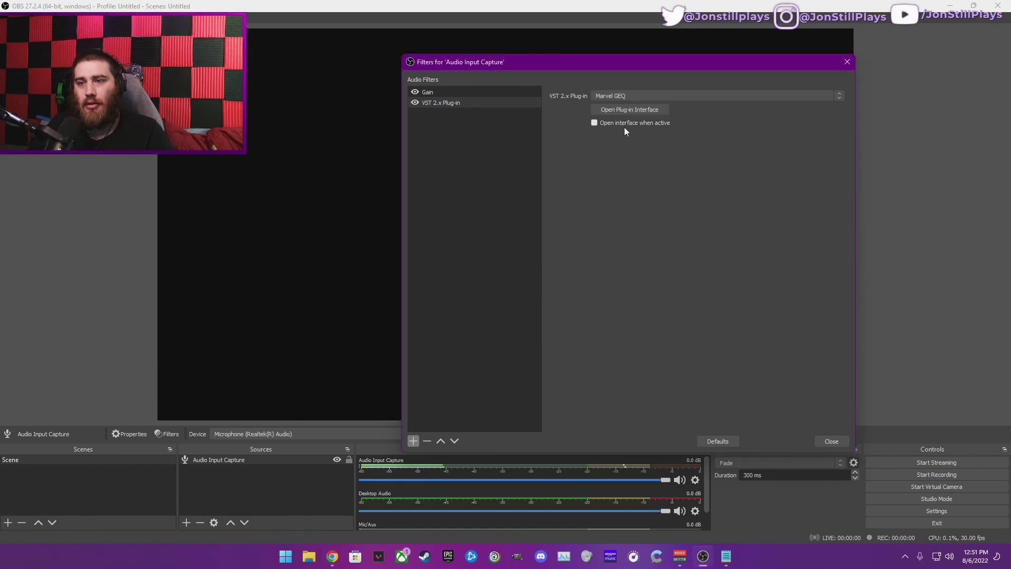
click(632, 109)
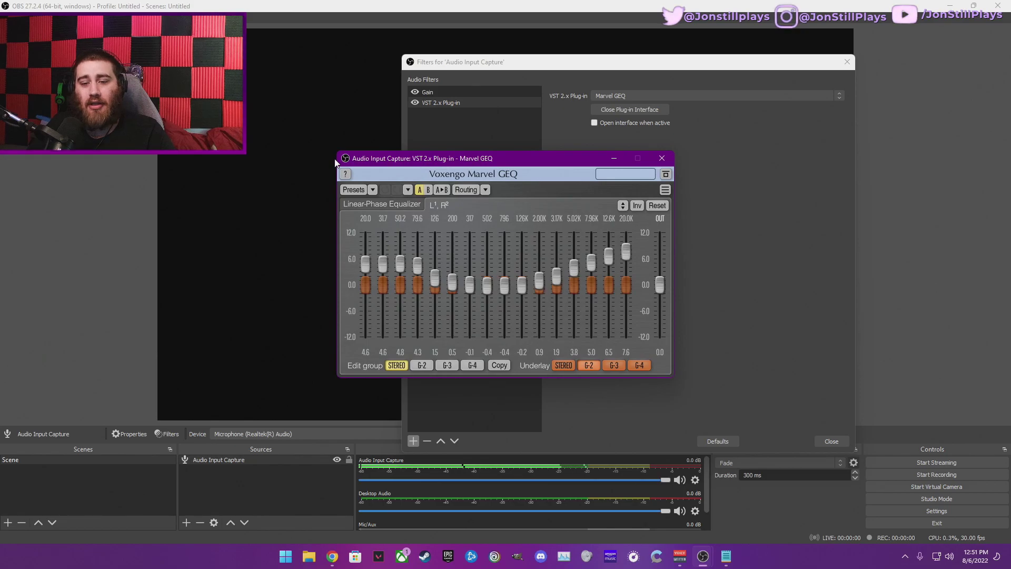
Step: Make the Brighter and Bassy preset the default in Marvel GEQ and close the equalizer
click(358, 191)
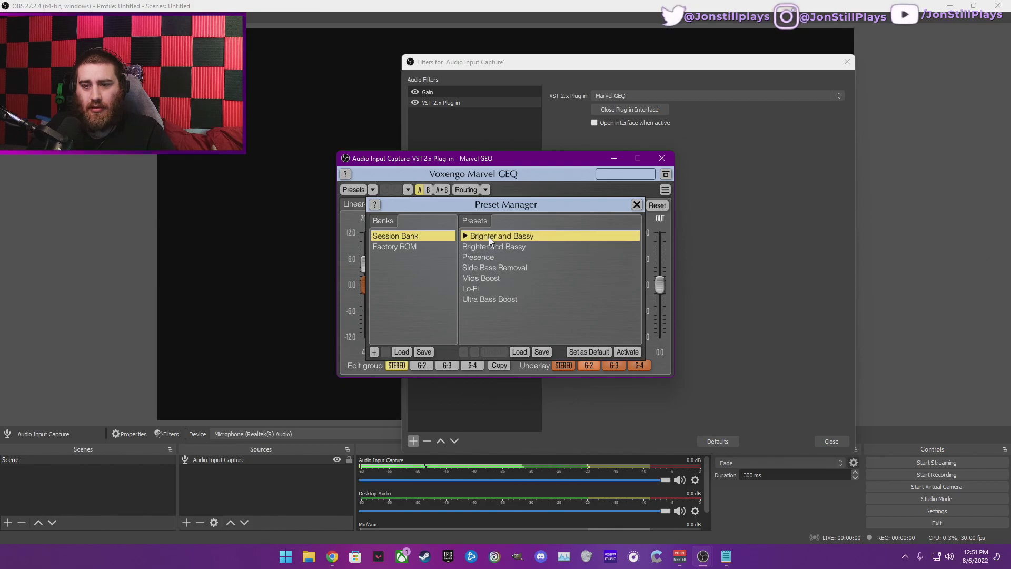
click(589, 351)
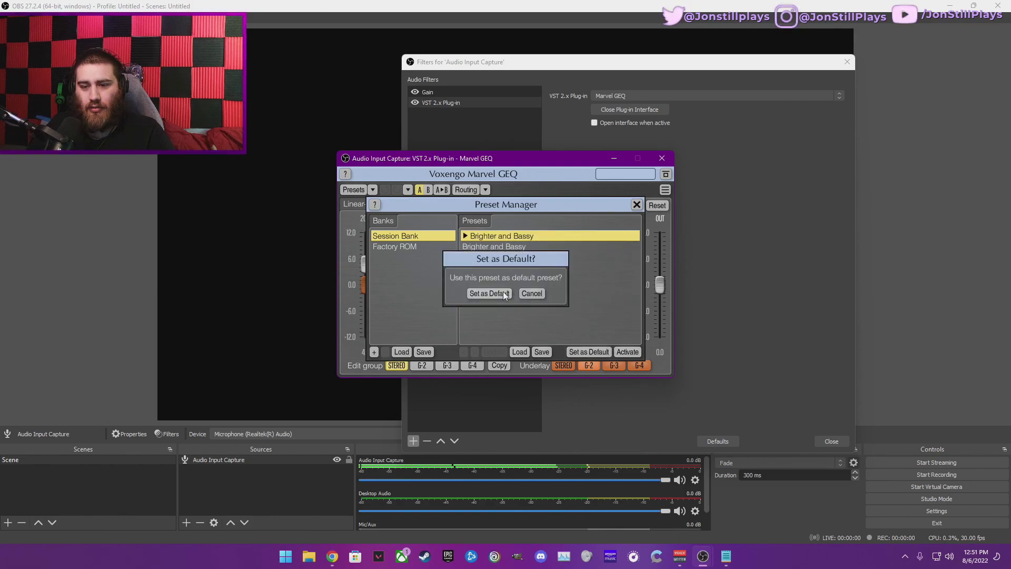
click(494, 292)
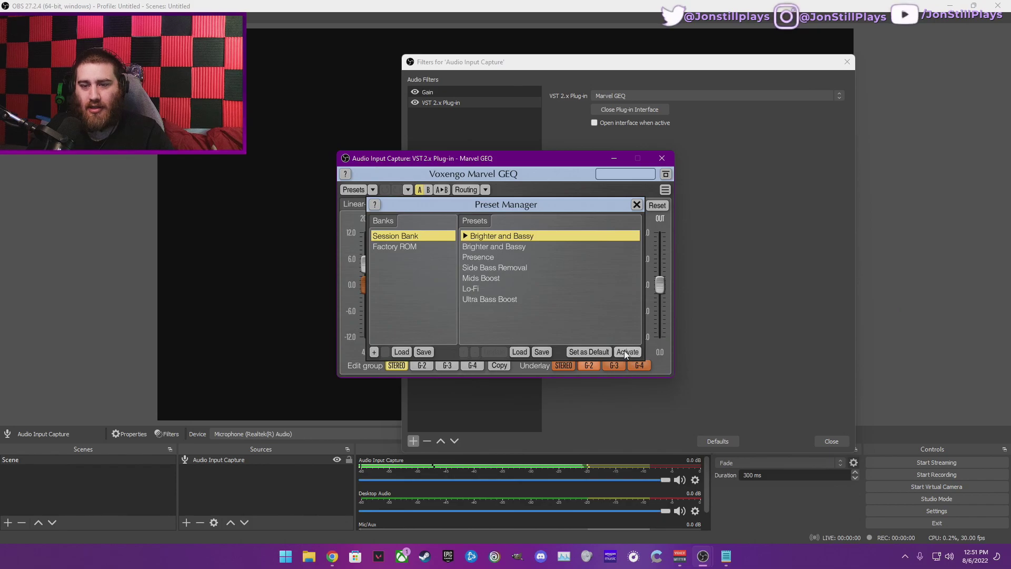
click(637, 205)
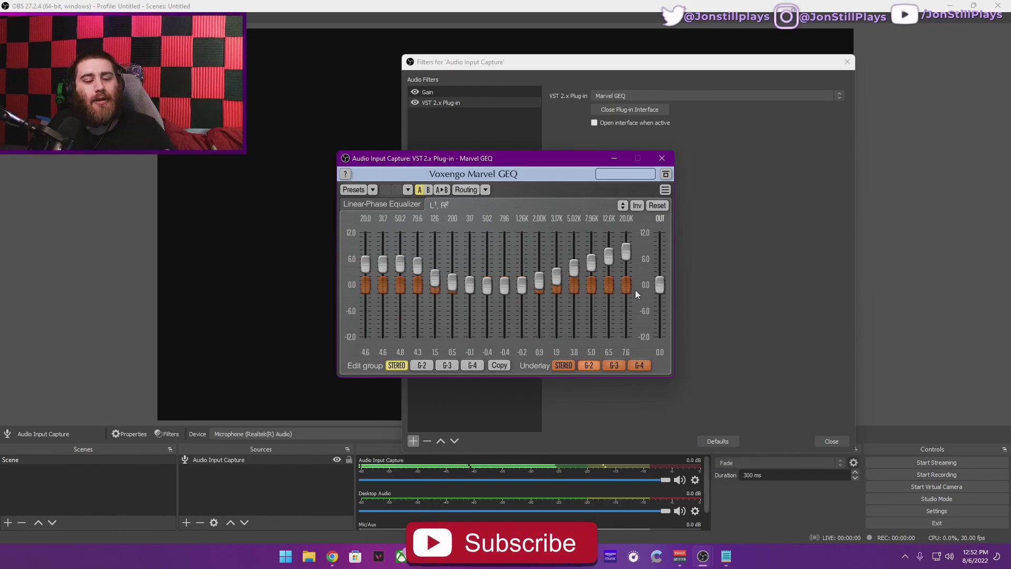
click(663, 159)
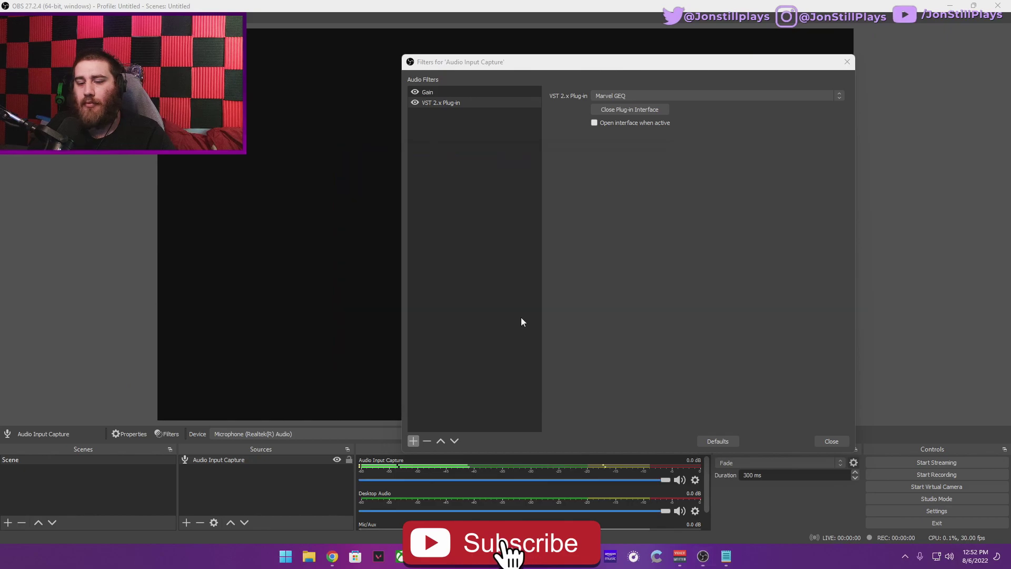
Step: Add a Compressor filter with ratio 4.00:1, threshold -19.30 dB, attack 1 ms, release 1 ms and output gain 1.90 dB
click(411, 440)
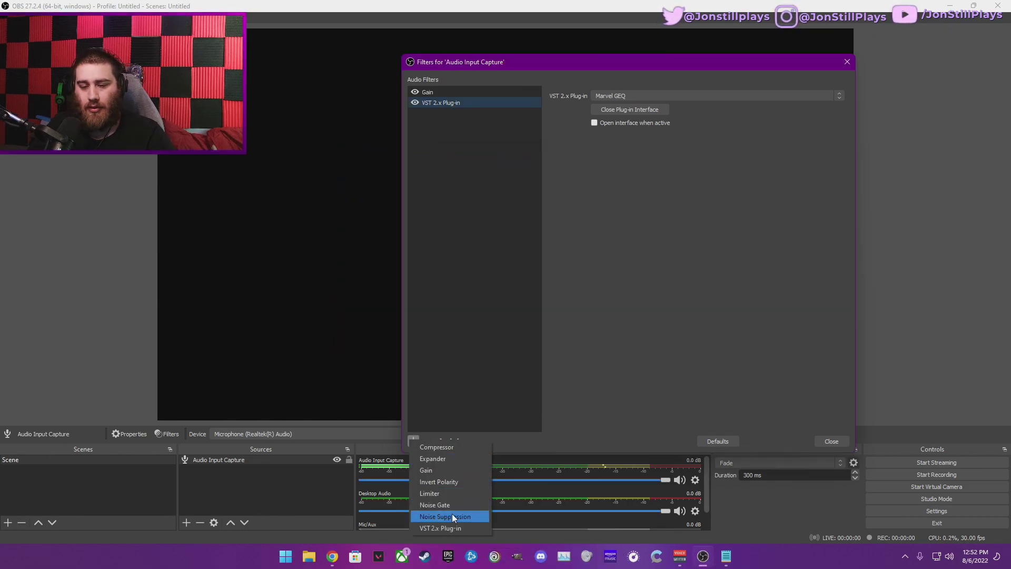
click(453, 453)
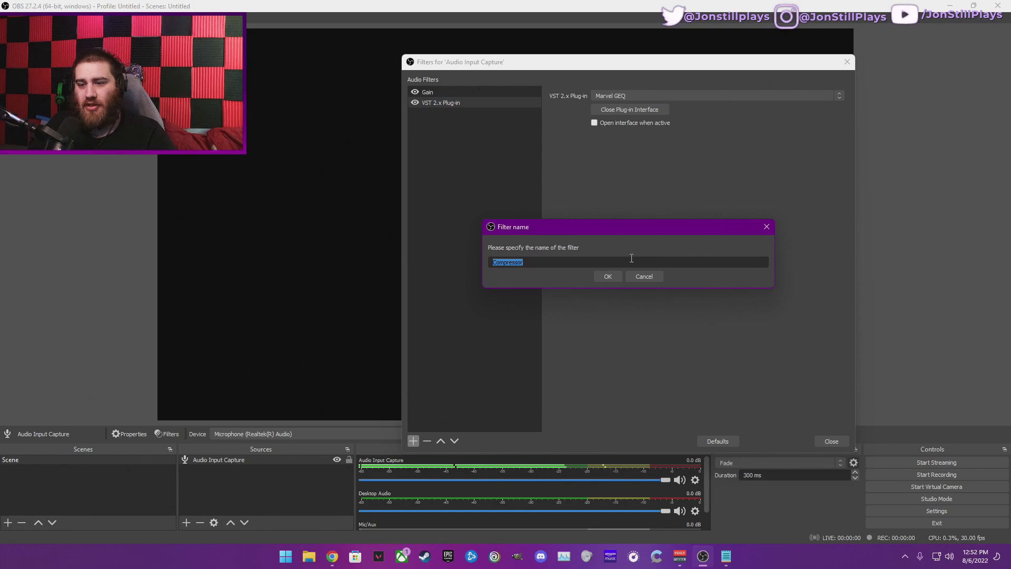
click(615, 278)
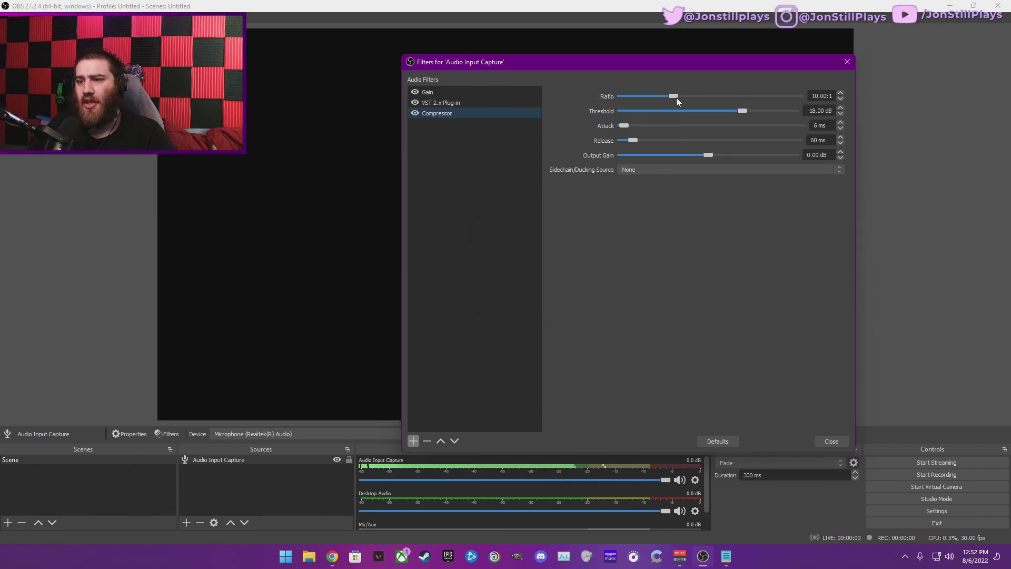
drag(674, 96, 643, 98)
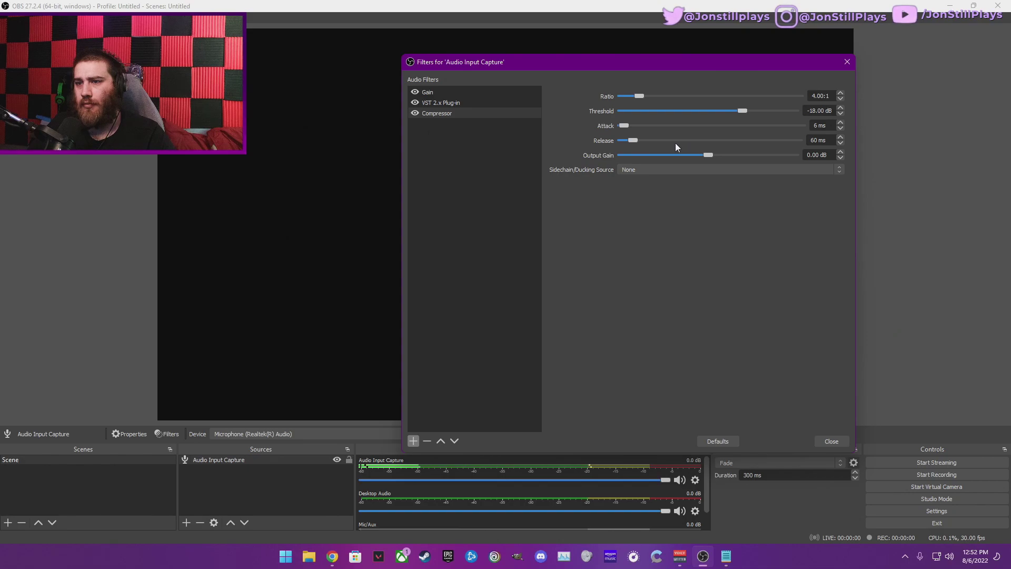
drag(742, 111, 737, 112)
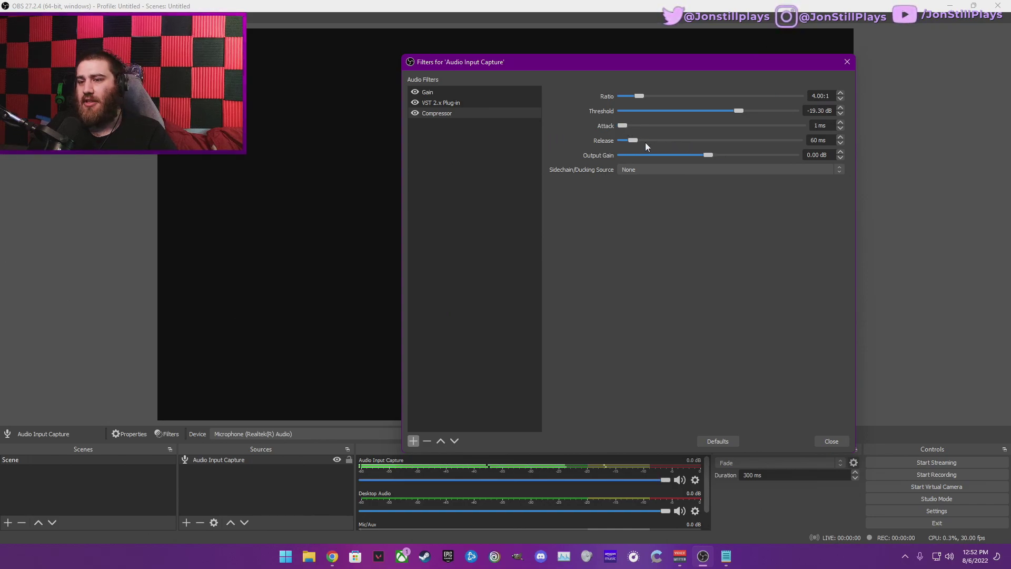
drag(632, 141, 571, 149)
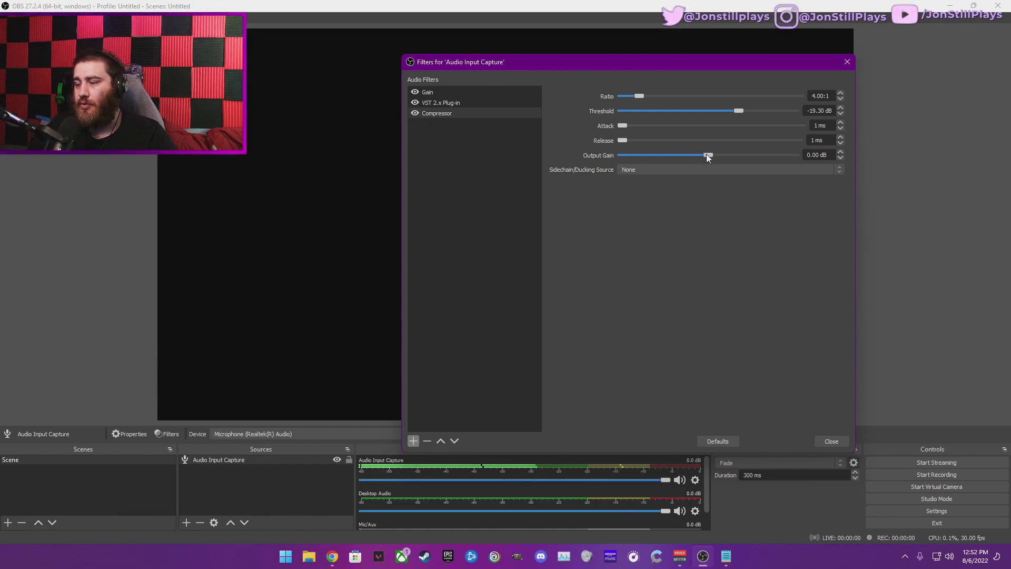
drag(707, 156, 713, 155)
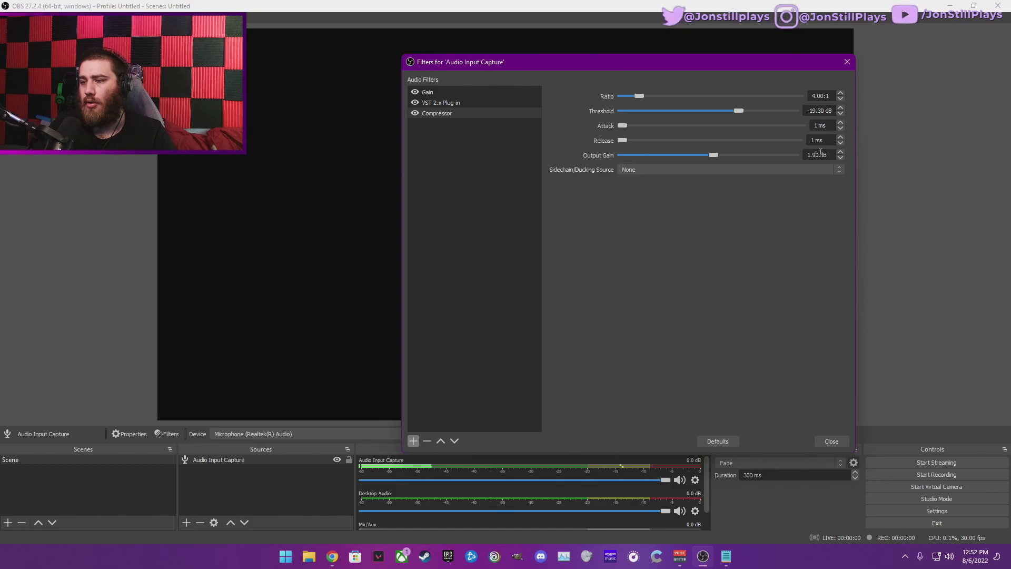
key(Escape)
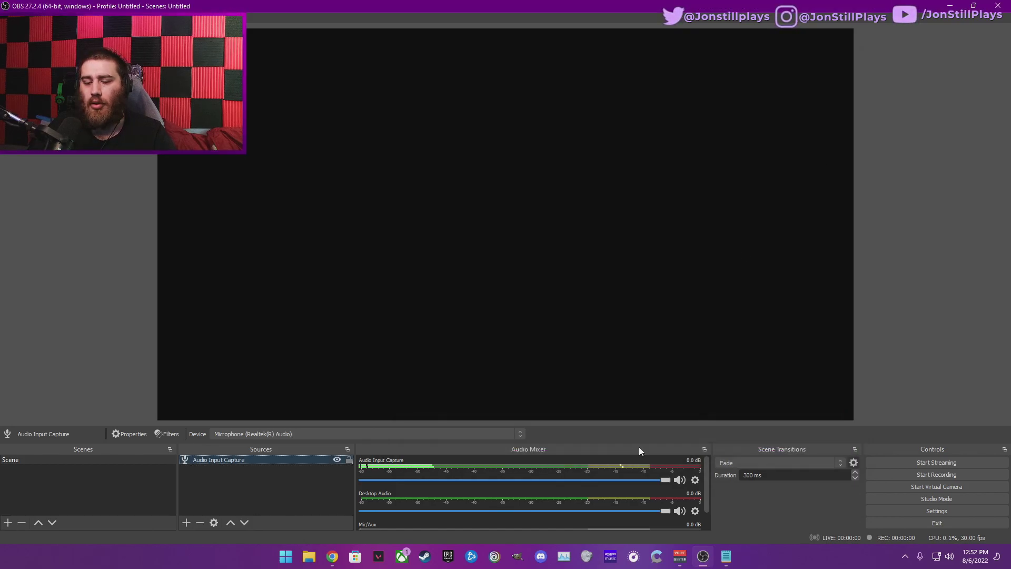
Step: Reopen the Audio Input Capture filters and add a Noise Suppression filter with its default name
right_click(308, 461)
click(343, 458)
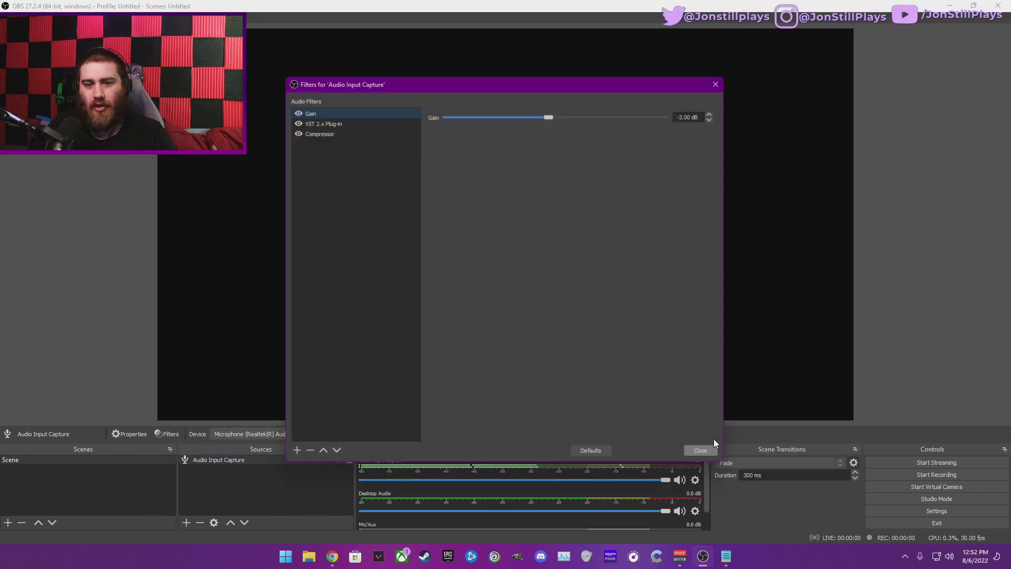
click(348, 130)
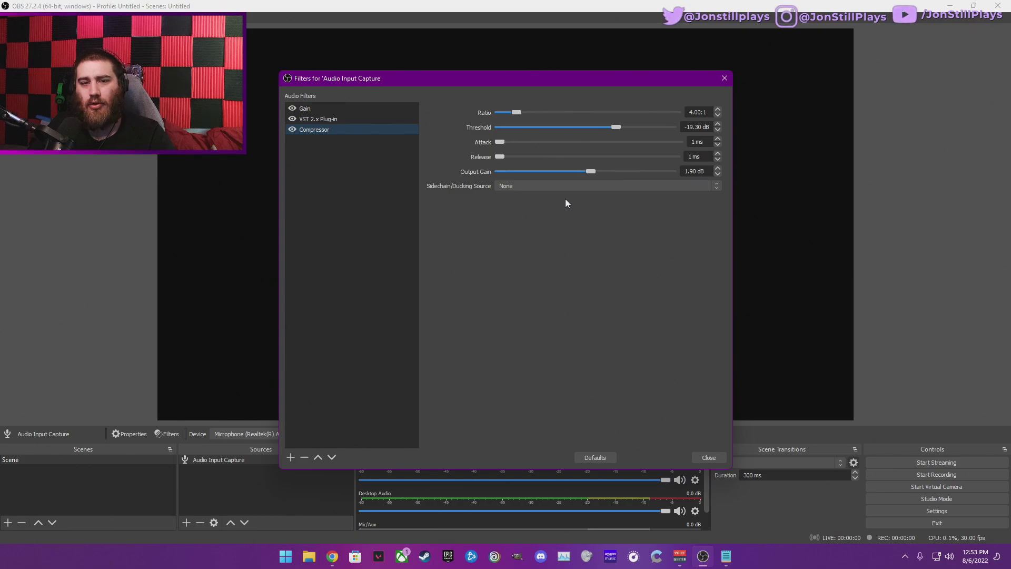
click(290, 457)
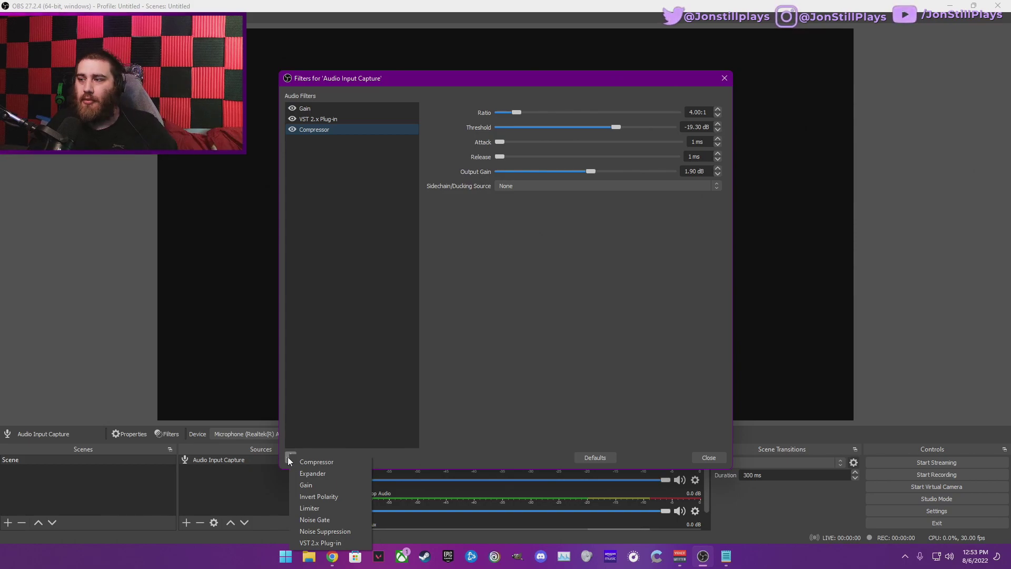
click(339, 532)
click(485, 292)
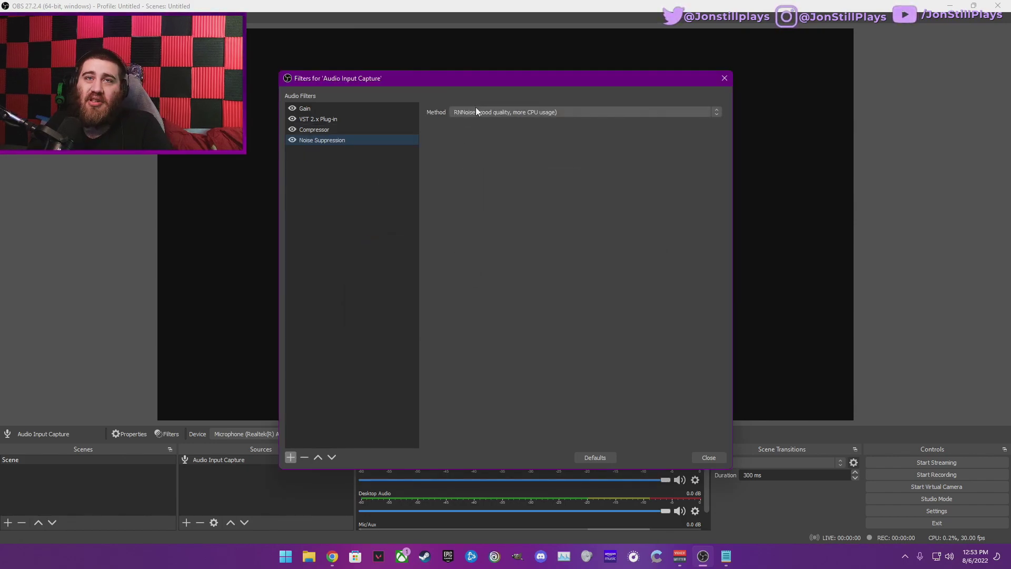
Step: Switch the noise suppression method to Speex (low CPU usage, low quality) and set the suppression level to -28 dB
click(580, 119)
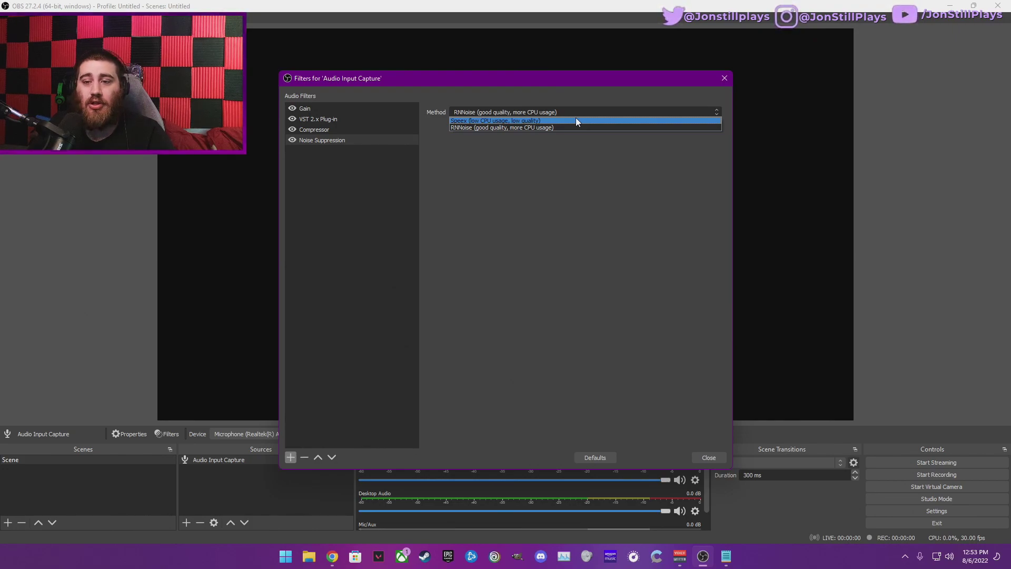
click(576, 119)
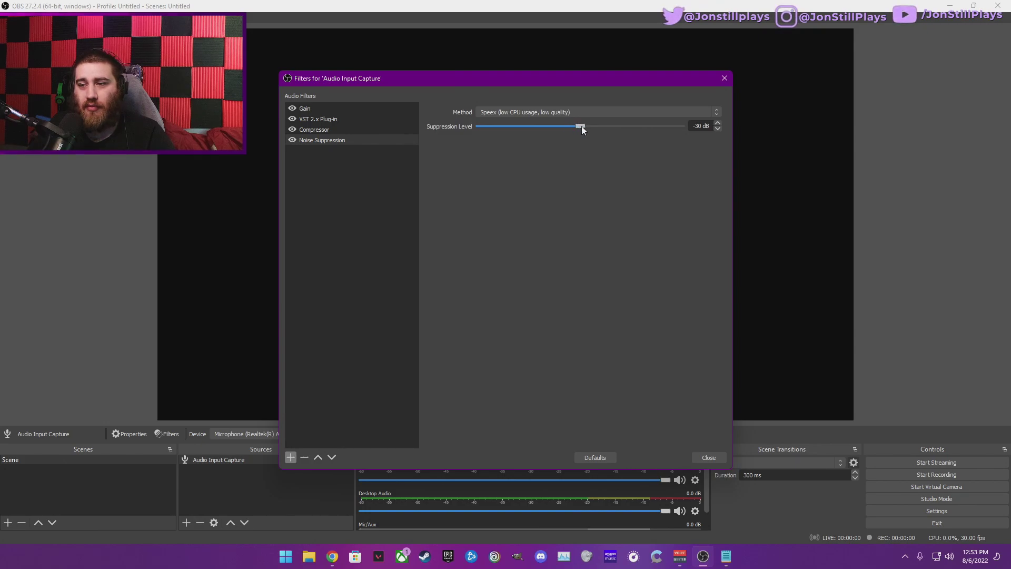
drag(598, 84, 607, 41)
drag(592, 84, 598, 81)
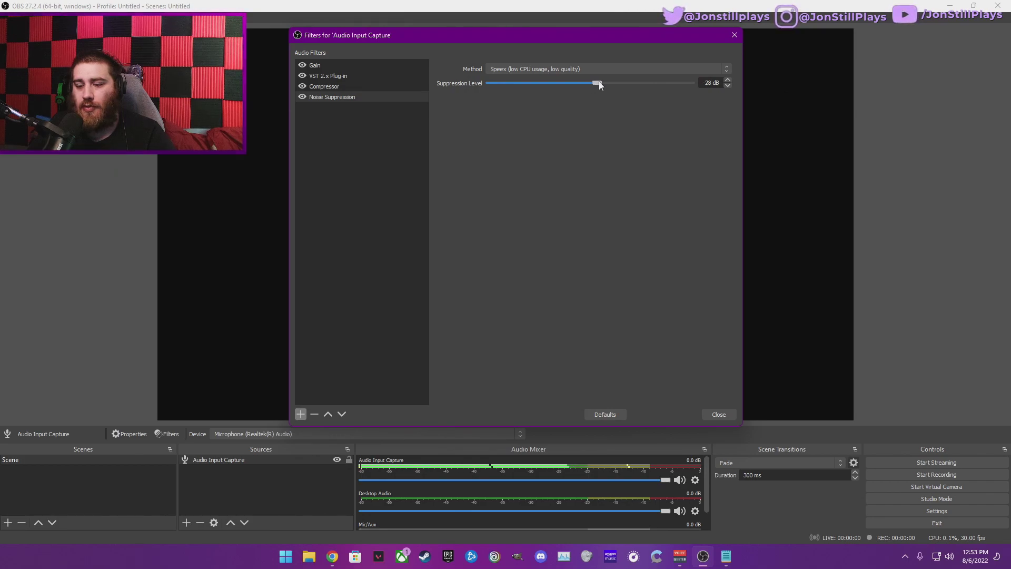
Step: Set the noise suppression method to RNNoise (good quality, more CPU usage)
click(610, 69)
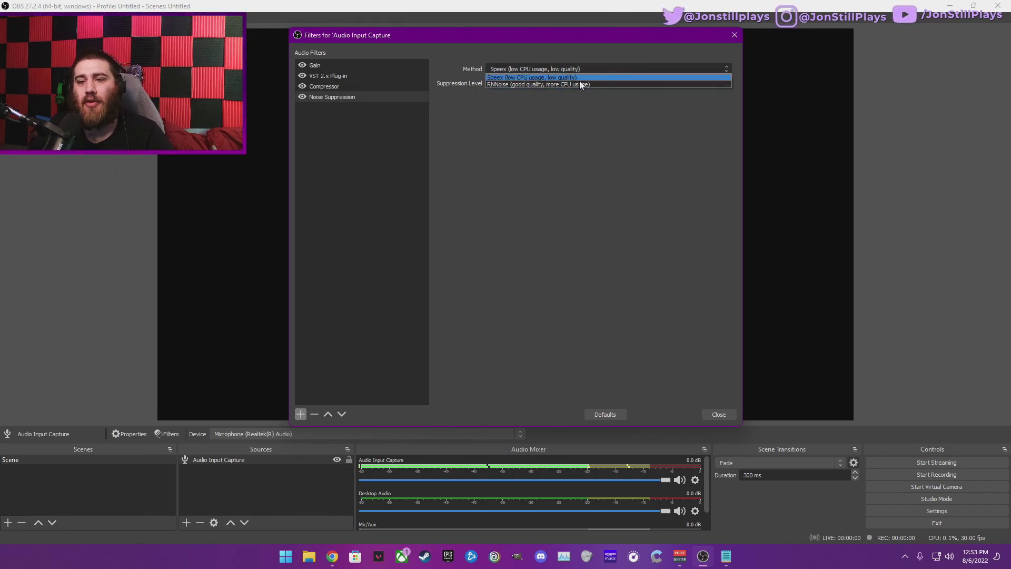
click(570, 85)
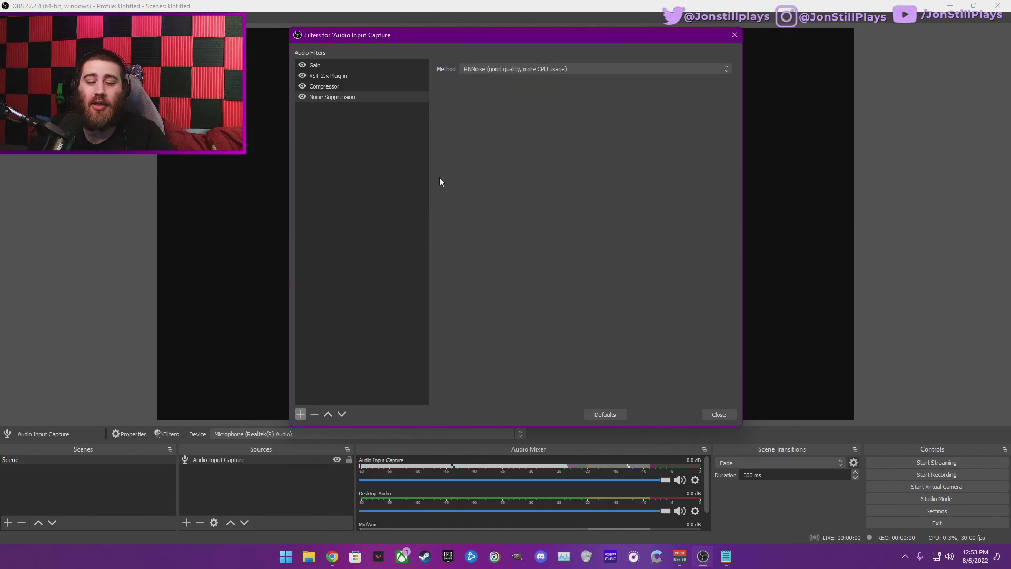
Step: Add a Noise Gate filter with its default name, close threshold -37 dB and open threshold -35 dB
click(300, 415)
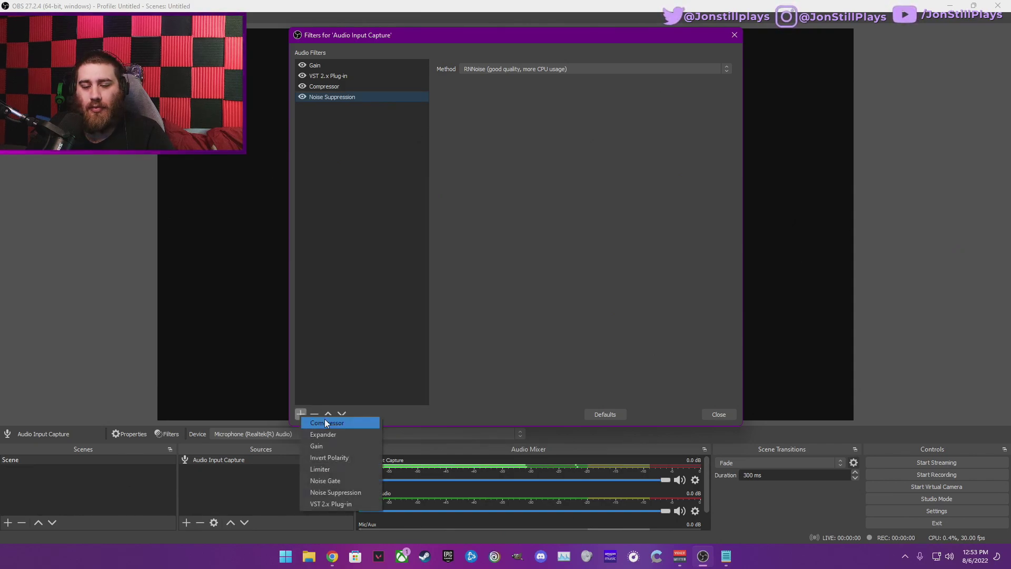
click(351, 482)
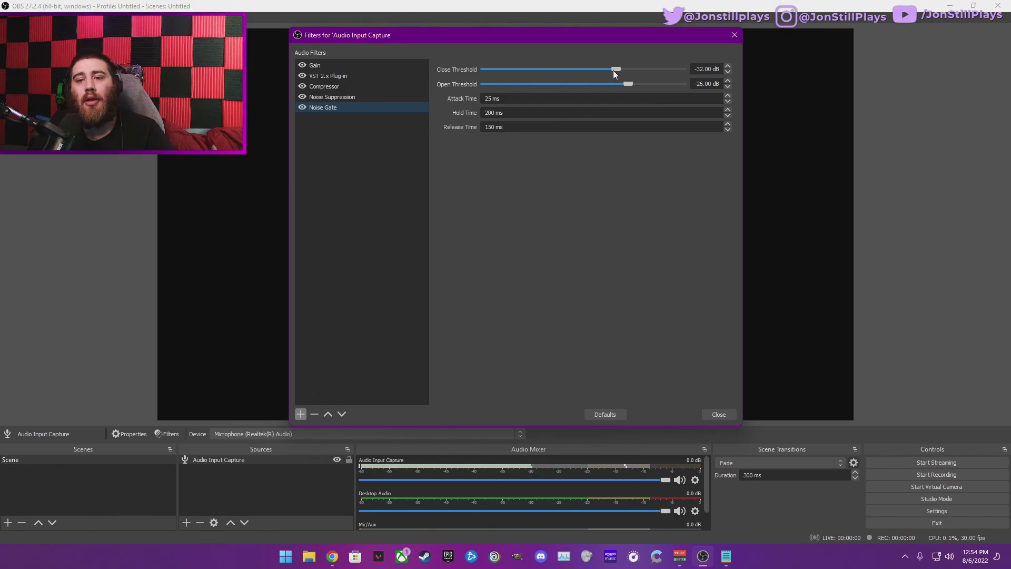
drag(617, 69, 613, 69)
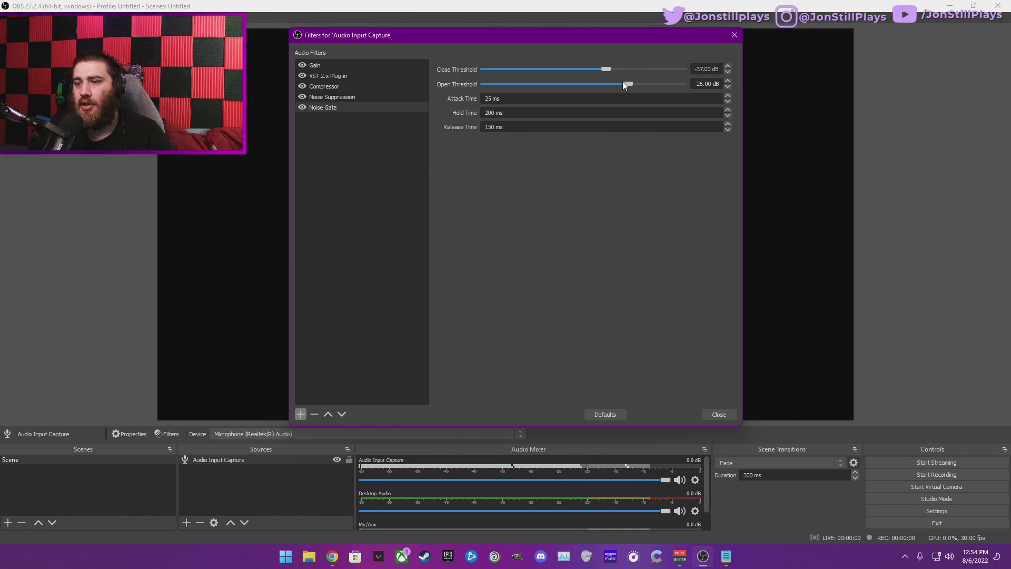
drag(620, 84, 608, 86)
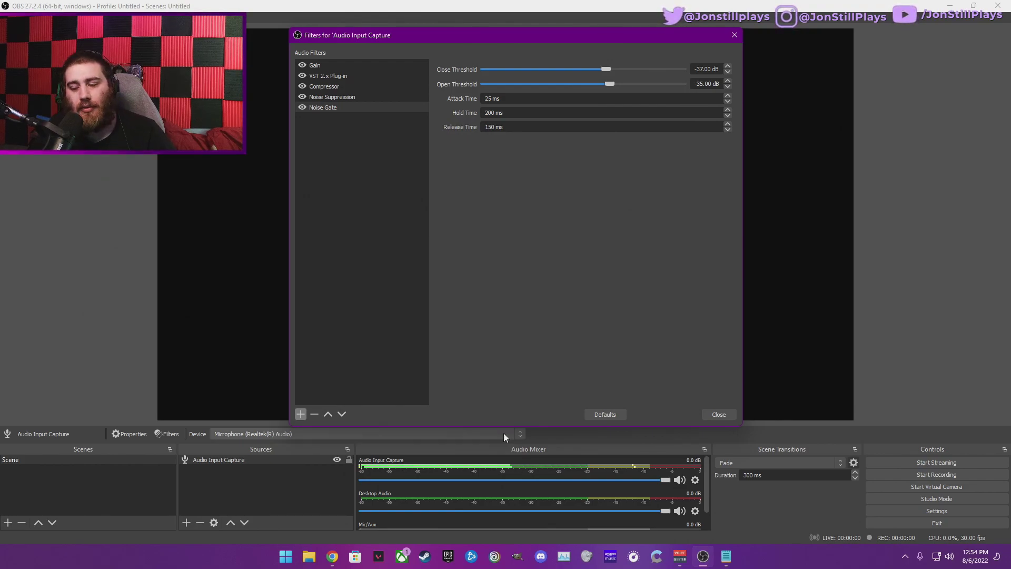
Step: Disable the Noise Gate, Noise Suppression, Compressor, VST 2.x Plug-in and Gain filters to hear the unprocessed microphone
click(302, 107)
click(302, 97)
click(302, 86)
click(302, 75)
click(302, 65)
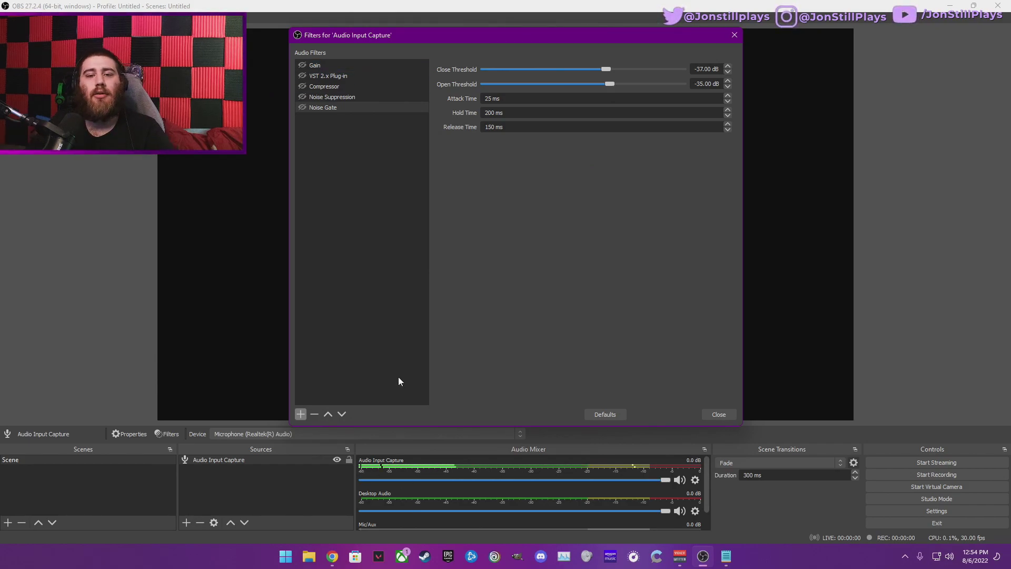
Step: Re-enable all five audio filters, from Noise Gate up to Gain
click(303, 107)
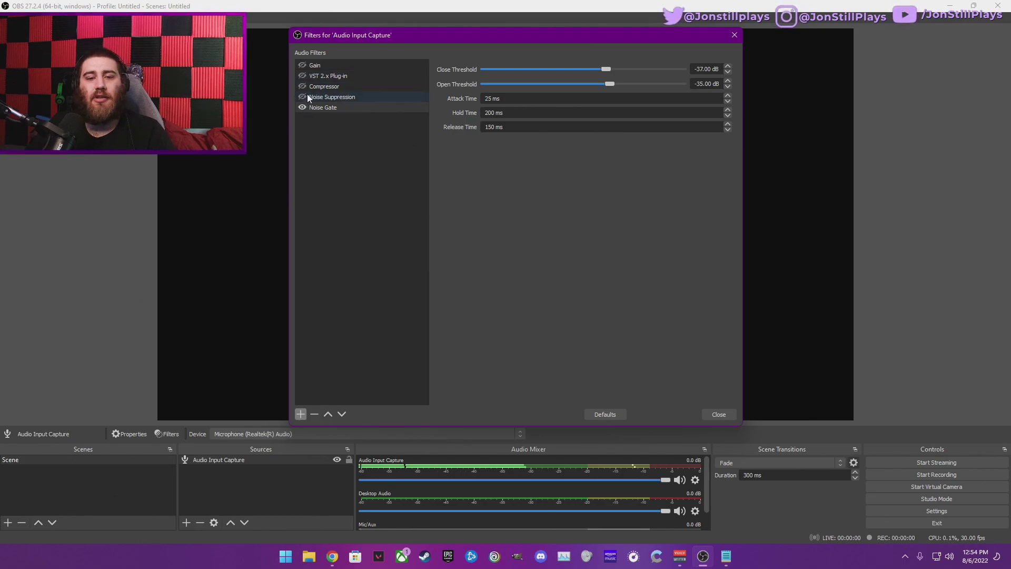
click(303, 96)
click(302, 87)
click(302, 76)
click(302, 65)
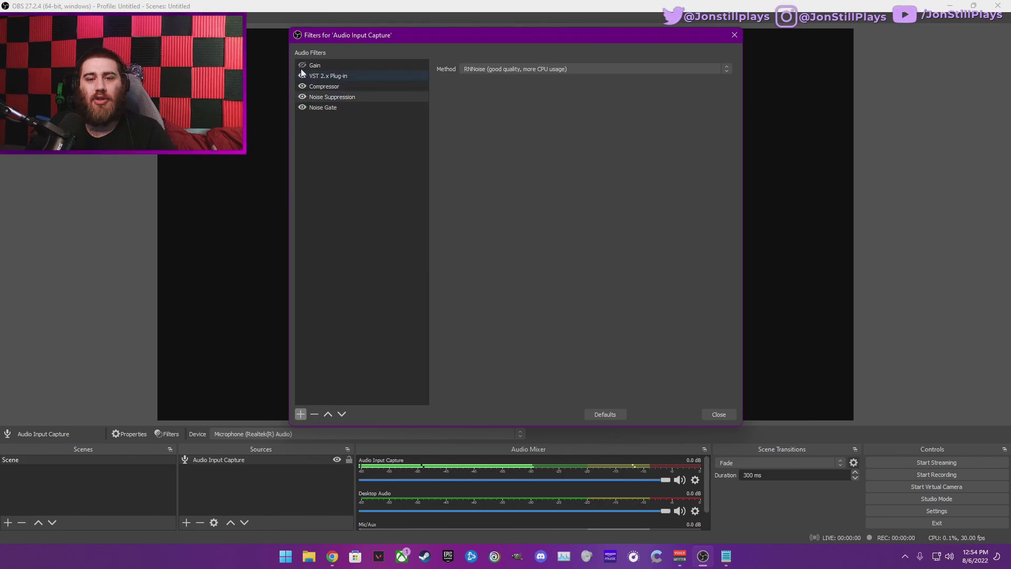
Step: Close the filters window and set Audio Input Capture to mono in its Advanced Audio Properties
click(316, 107)
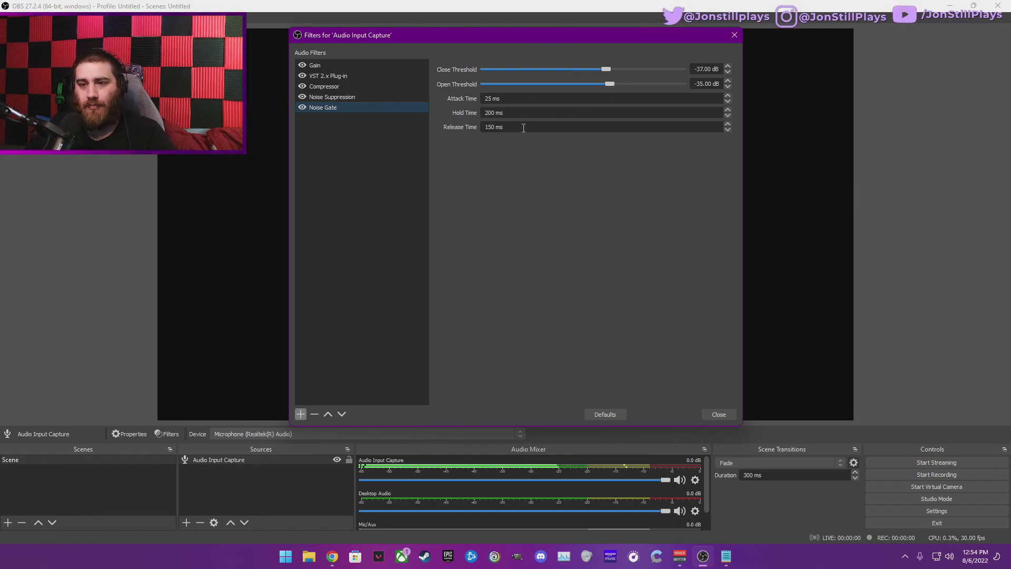
click(723, 415)
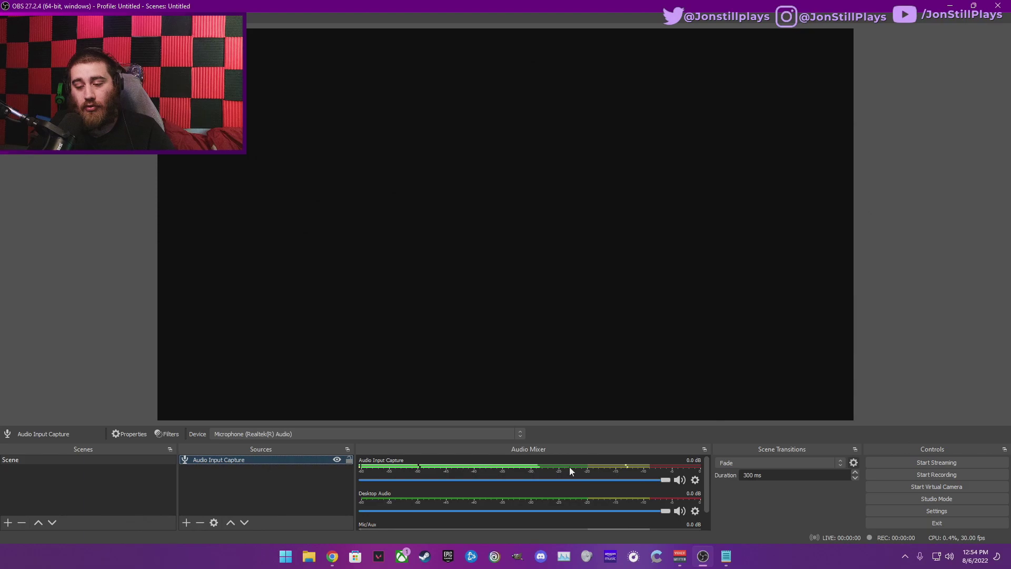
click(696, 480)
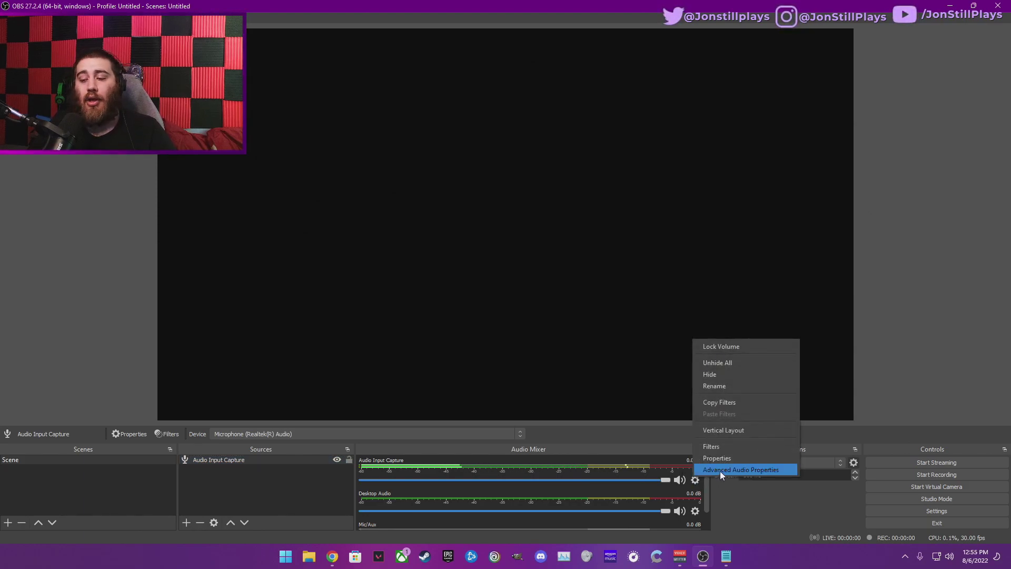
click(719, 471)
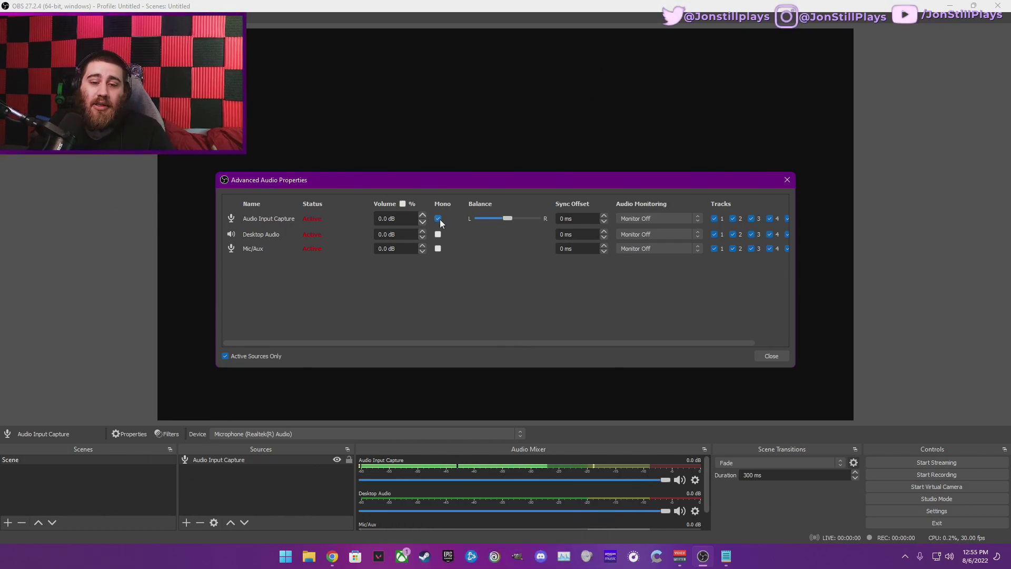
Step: Try Monitor and Output as the audio monitoring of Audio Input Capture and return it to Monitor Off
click(690, 218)
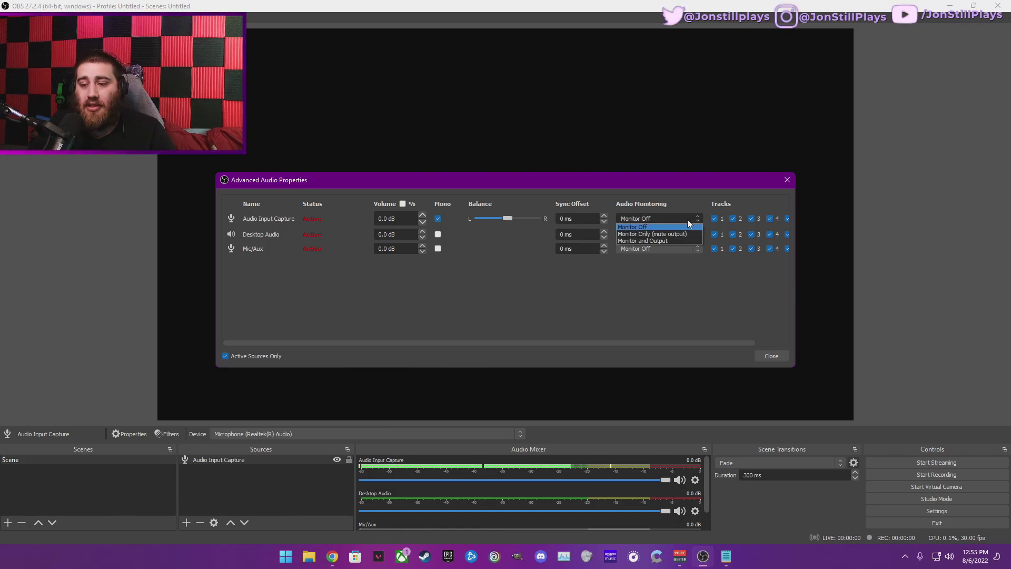
click(668, 240)
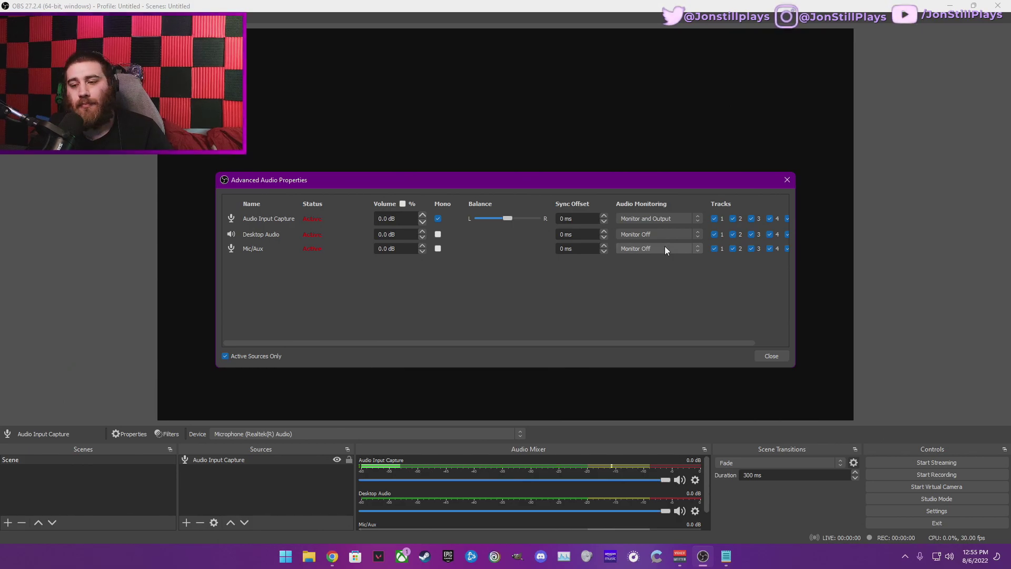
click(656, 220)
click(649, 228)
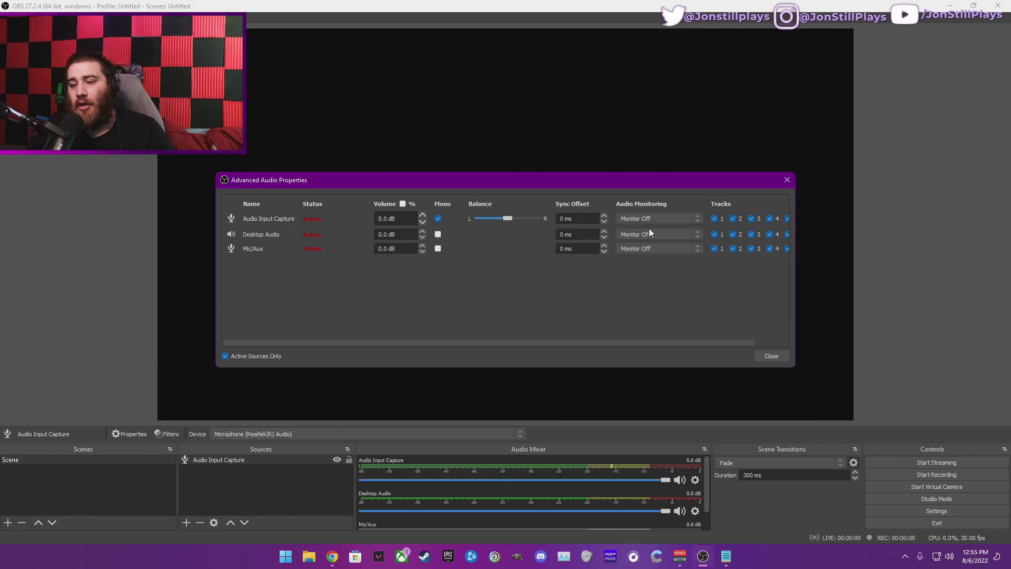